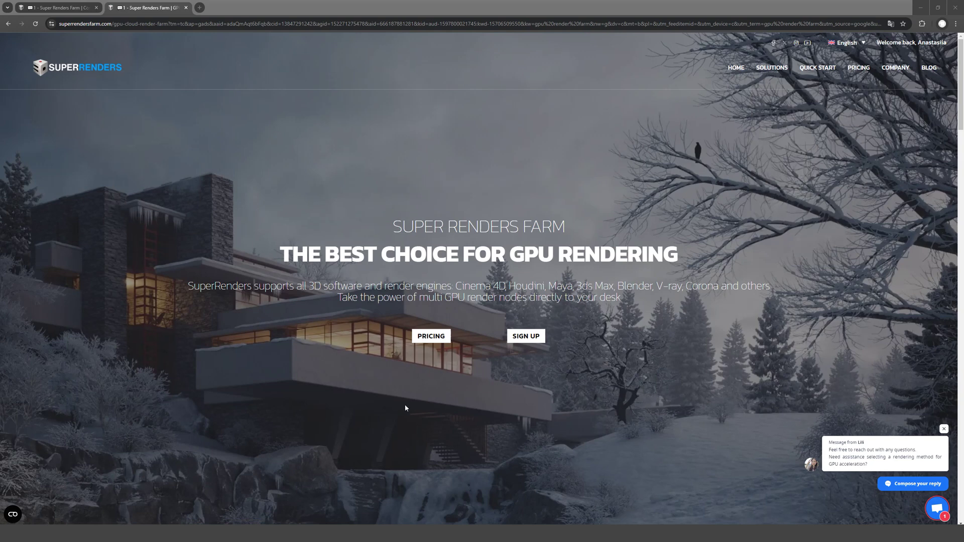
Enter the account dashboard and open the Cost Calculator in a new tab
{"action": "left_click", "coordinate": [928, 43]}
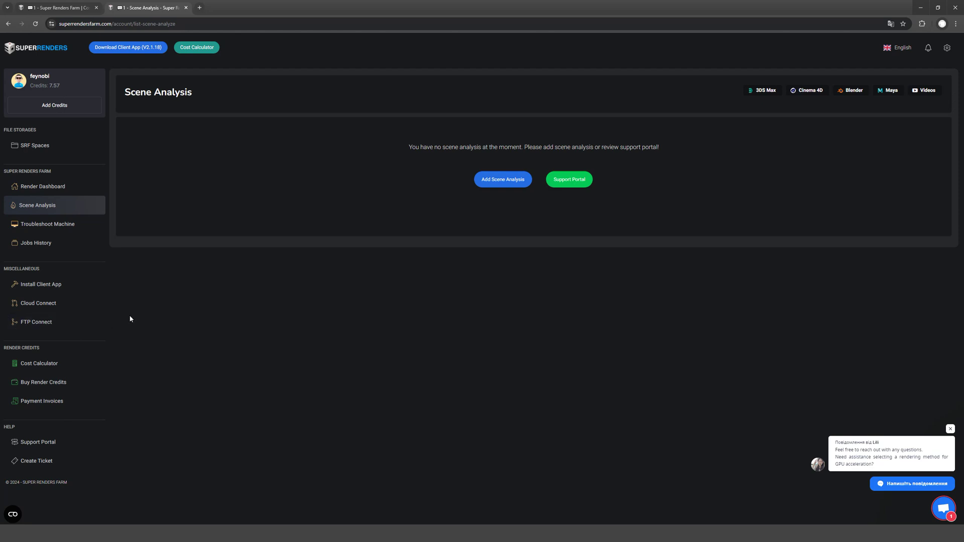
{"action": "left_click", "coordinate": [56, 366]}
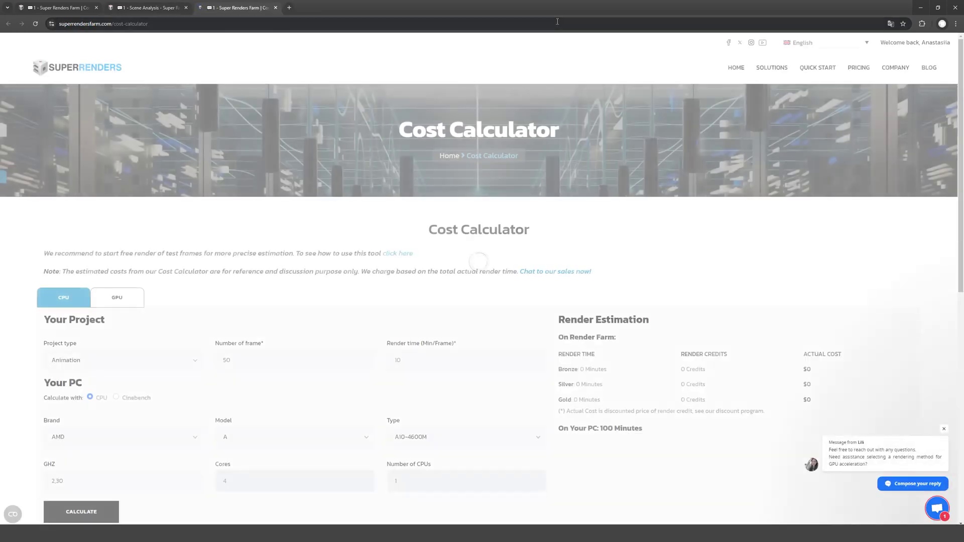
Calculate the 50-frame render cost on an Intel Core i9 9900K, giving $6, $12 and $24 tiers
{"action": "scroll", "coordinate": [632, 300], "scroll_direction": "down", "scroll_amount": 3}
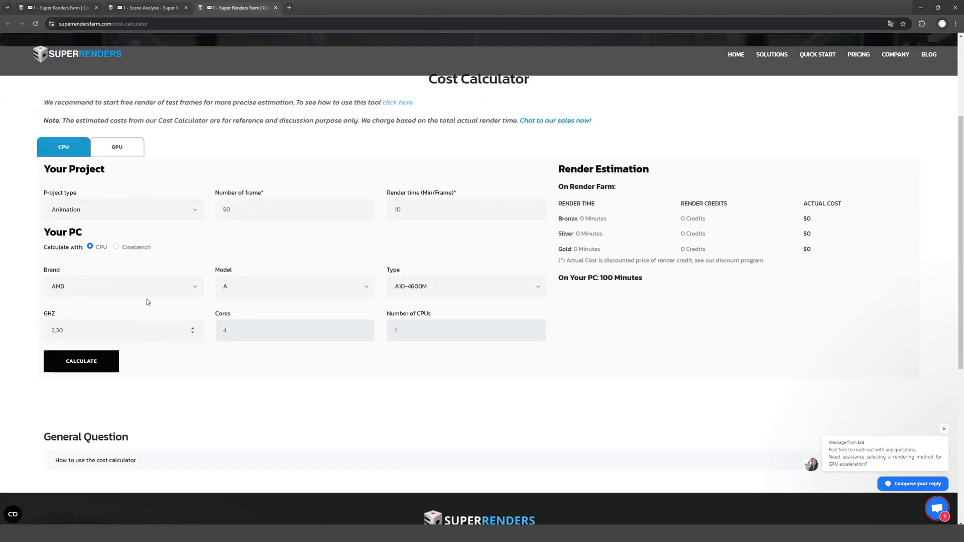
{"action": "left_click", "coordinate": [148, 288]}
{"action": "left_click", "coordinate": [154, 321]}
{"action": "left_click", "coordinate": [341, 287]}
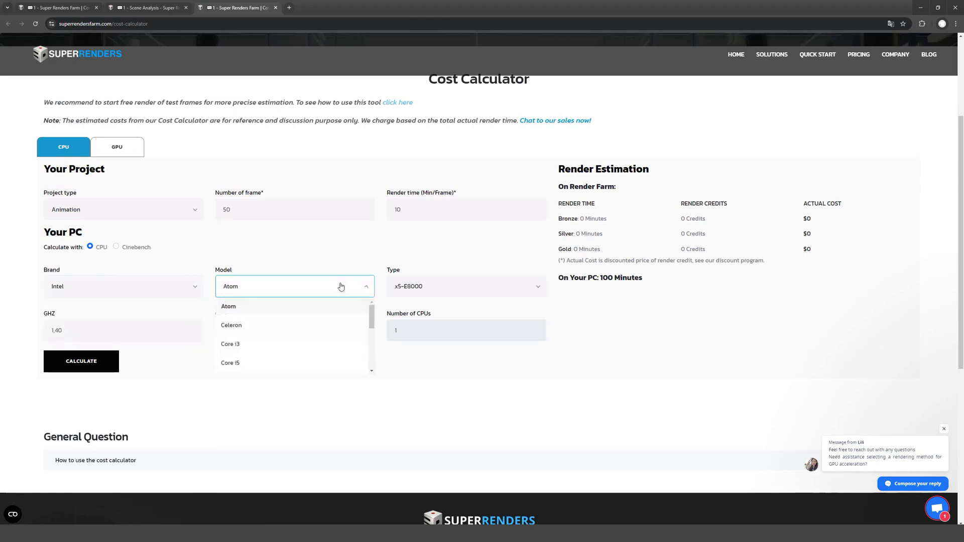
{"action": "scroll", "coordinate": [311, 339], "scroll_direction": "down", "scroll_amount": 2}
{"action": "left_click", "coordinate": [254, 331]}
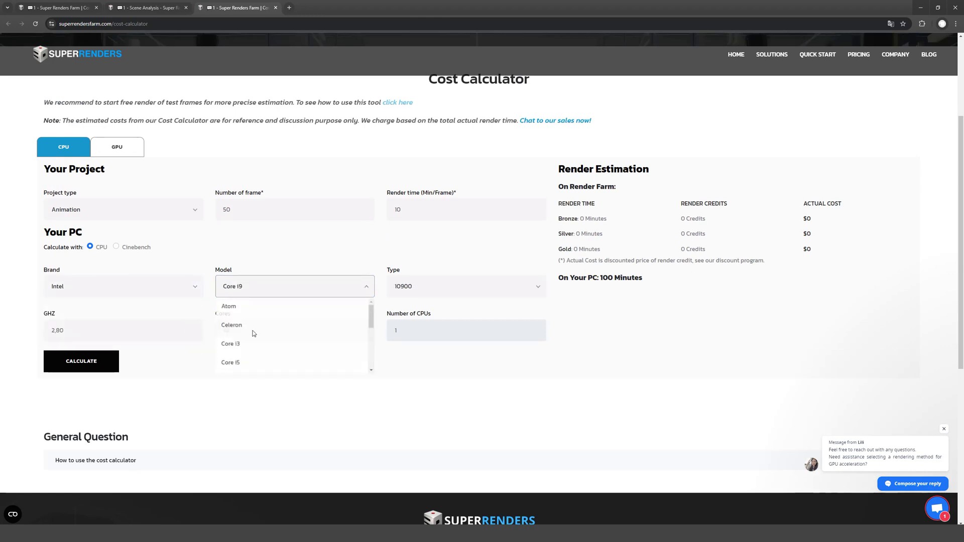
{"action": "left_click", "coordinate": [478, 285]}
{"action": "scroll", "coordinate": [448, 329], "scroll_direction": "down", "scroll_amount": 5}
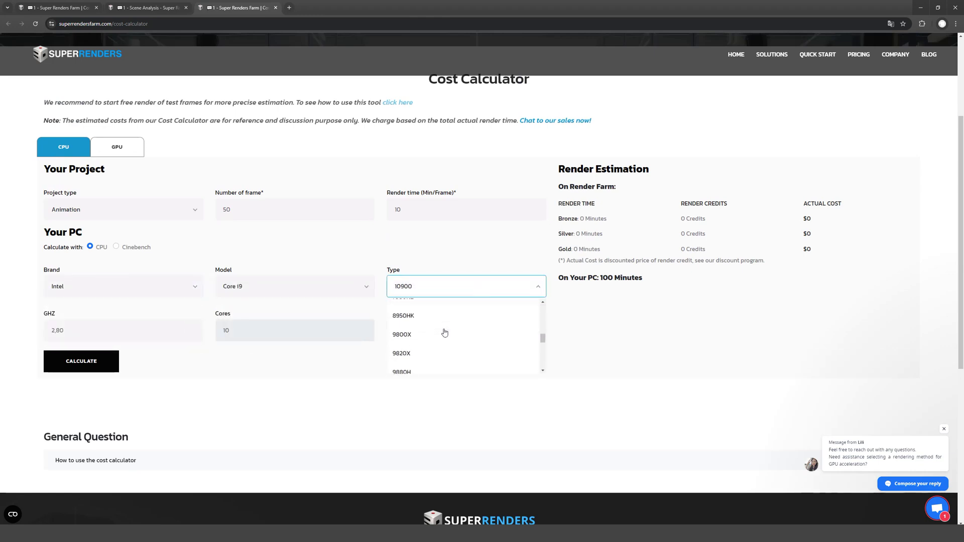
{"action": "scroll", "coordinate": [444, 332], "scroll_direction": "down", "scroll_amount": 2}
{"action": "left_click", "coordinate": [412, 362]}
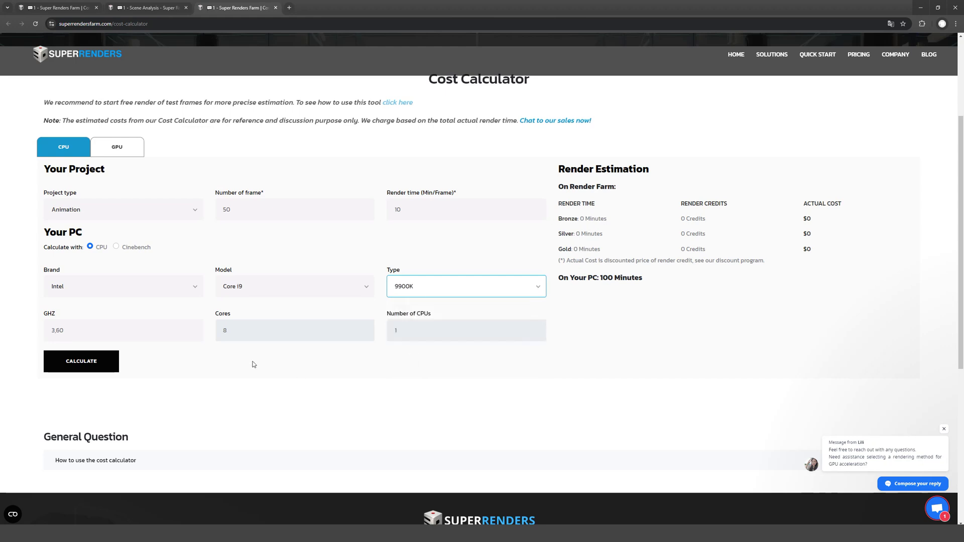
{"action": "left_click", "coordinate": [96, 372]}
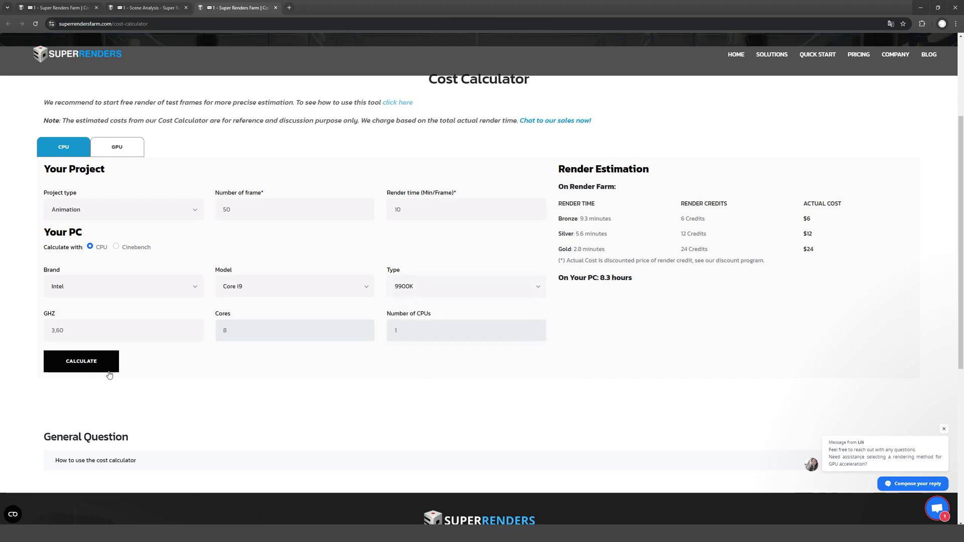
{"action": "scroll", "coordinate": [471, 372], "scroll_direction": "up", "scroll_amount": 1}
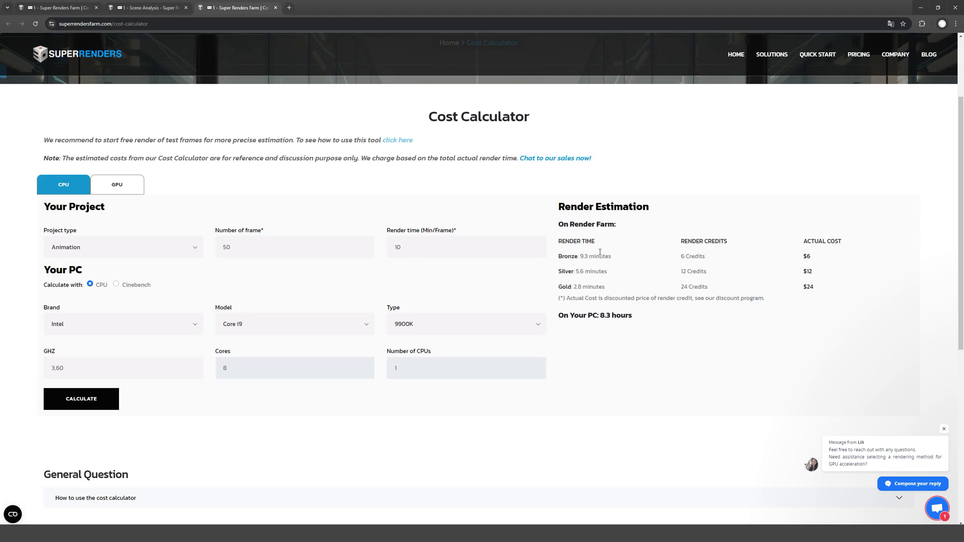
Recalculate the estimate for 300 frames at 16 minutes per frame ($57/$108/$216)
{"action": "left_click_drag", "start_coordinate": [235, 247], "coordinate": [165, 247]}
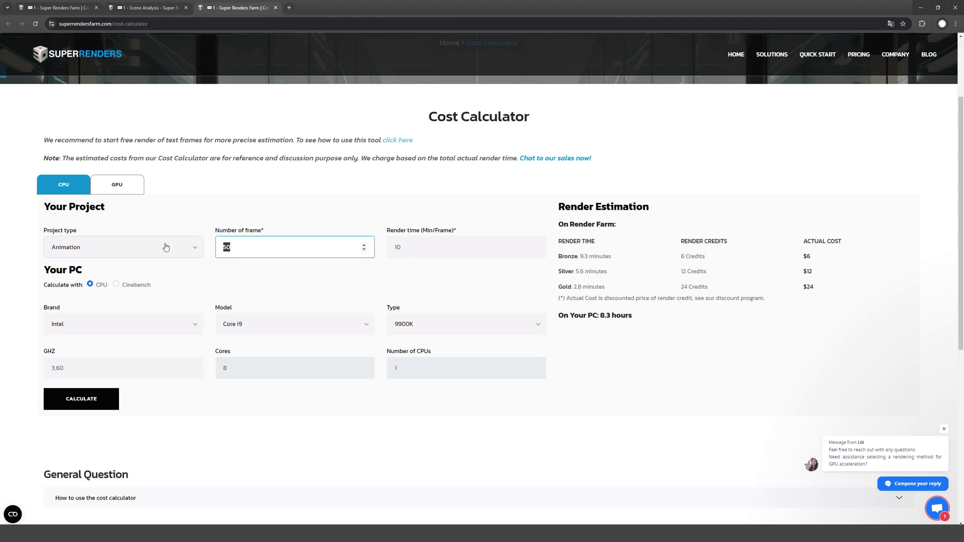
{"action": "type", "text": "300"}
{"action": "left_click_drag", "start_coordinate": [417, 247], "coordinate": [387, 249]}
{"action": "type", "text": "1"}
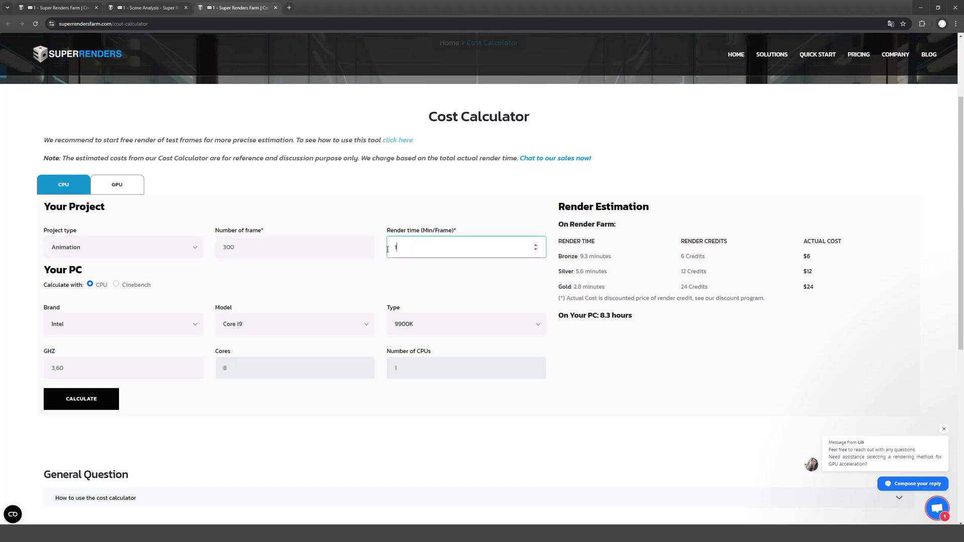
{"action": "type", "text": "6"}
{"action": "left_click", "coordinate": [95, 401]}
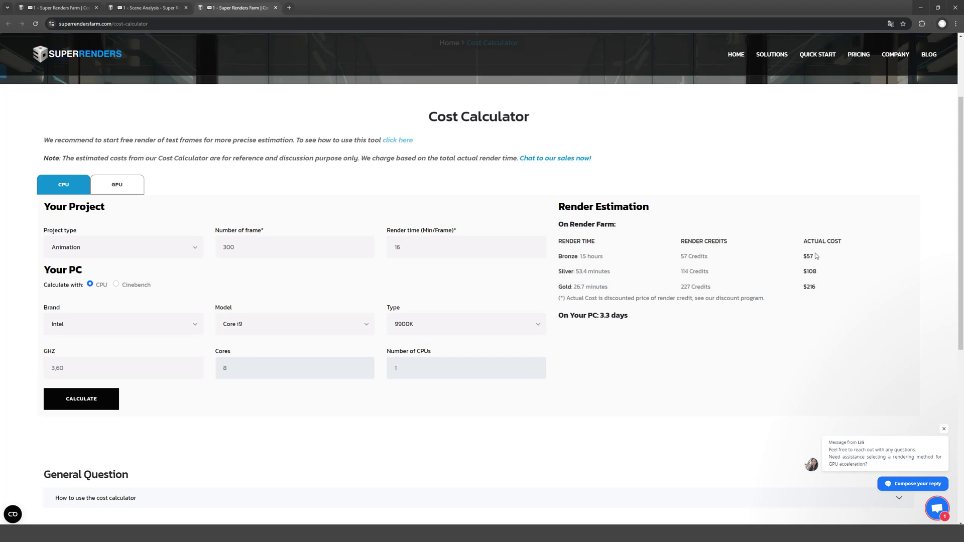
Return to the Scene Analysis page tab
{"action": "left_click", "coordinate": [467, 248]}
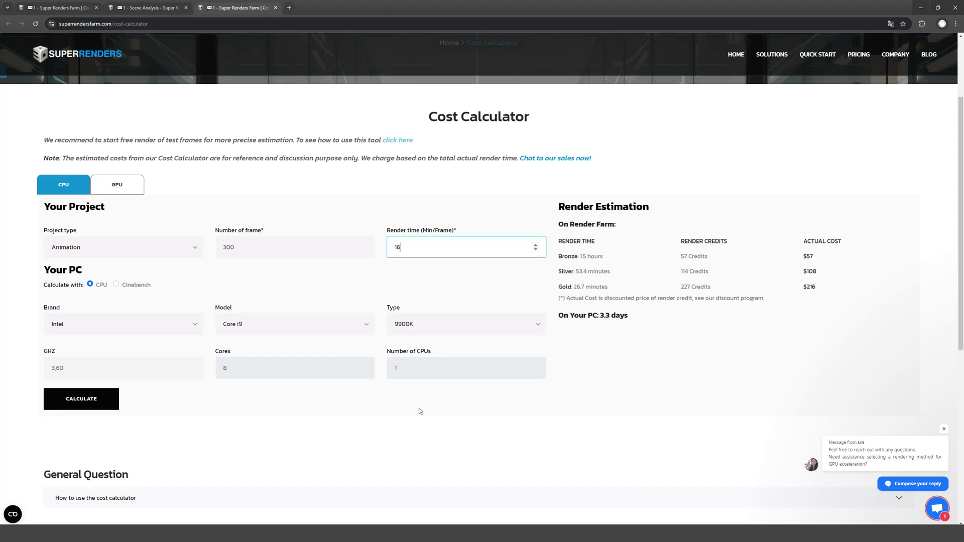
{"action": "scroll", "coordinate": [413, 408], "scroll_direction": "up", "scroll_amount": 1}
{"action": "scroll", "coordinate": [412, 407], "scroll_direction": "up", "scroll_amount": 3}
{"action": "left_click", "coordinate": [151, 8]}
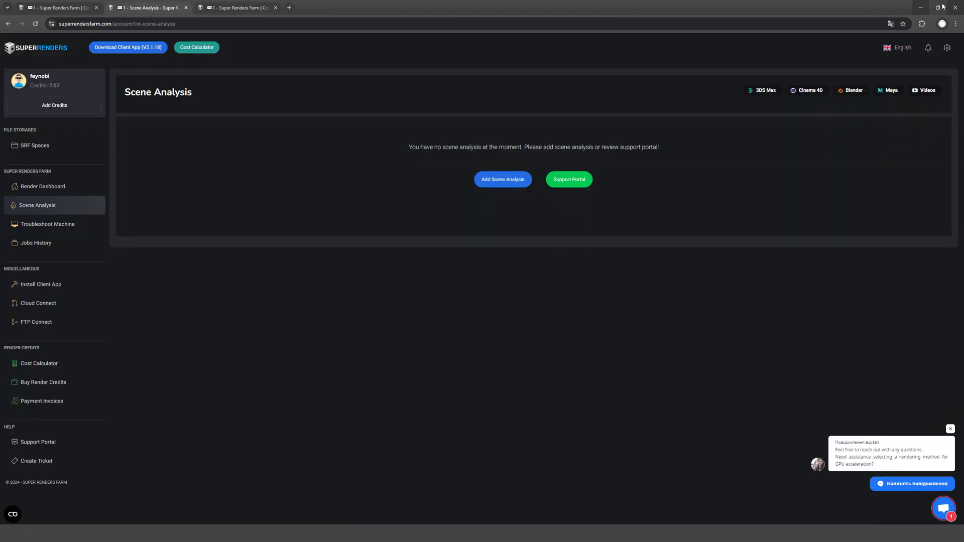
Minimize the browser and begin entering the account email in the SuperRenders login window
{"action": "left_click", "coordinate": [922, 7]}
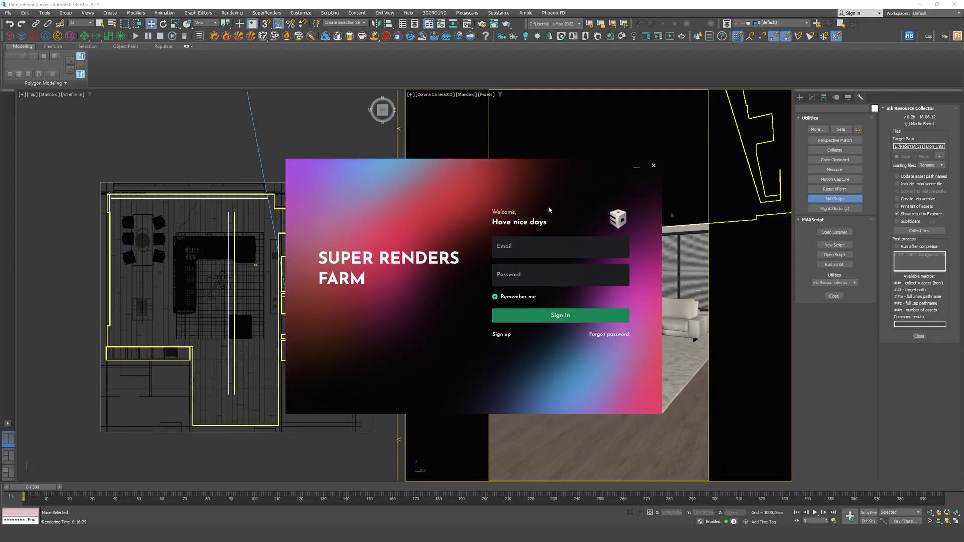
{"action": "left_click", "coordinate": [507, 249]}
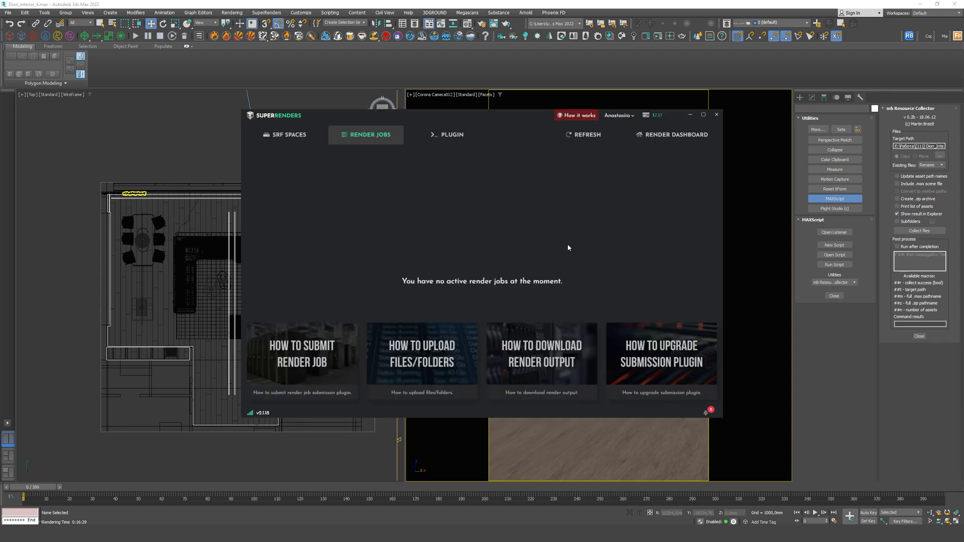
Browse SRF Spaces and Render Jobs, then confirm the 3ds Max 2022 plugin is up to date
{"action": "left_click", "coordinate": [310, 143]}
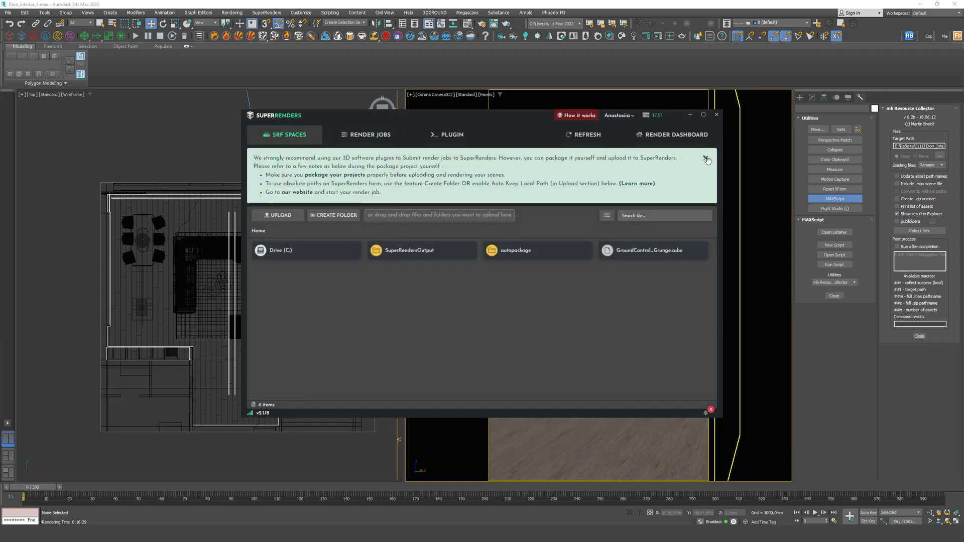
{"action": "left_click", "coordinate": [366, 134]}
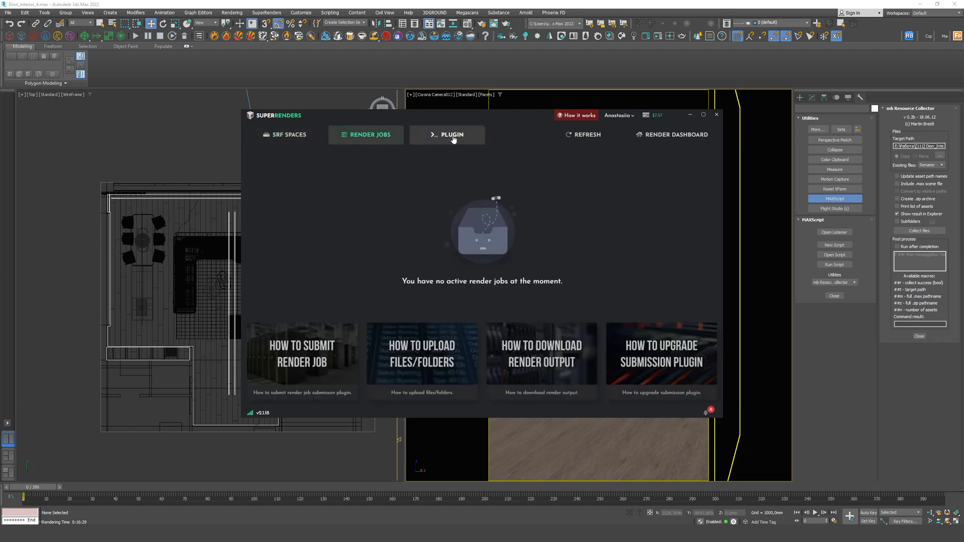
{"action": "left_click", "coordinate": [476, 140]}
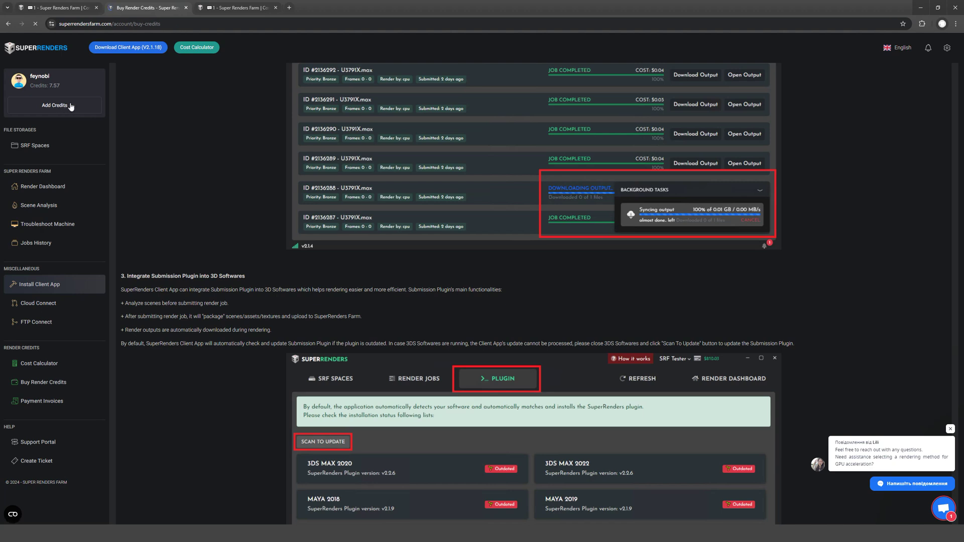
Order 60 render credits and proceed to the payment gateway for 60.00 USD
{"action": "left_click", "coordinate": [57, 105]}
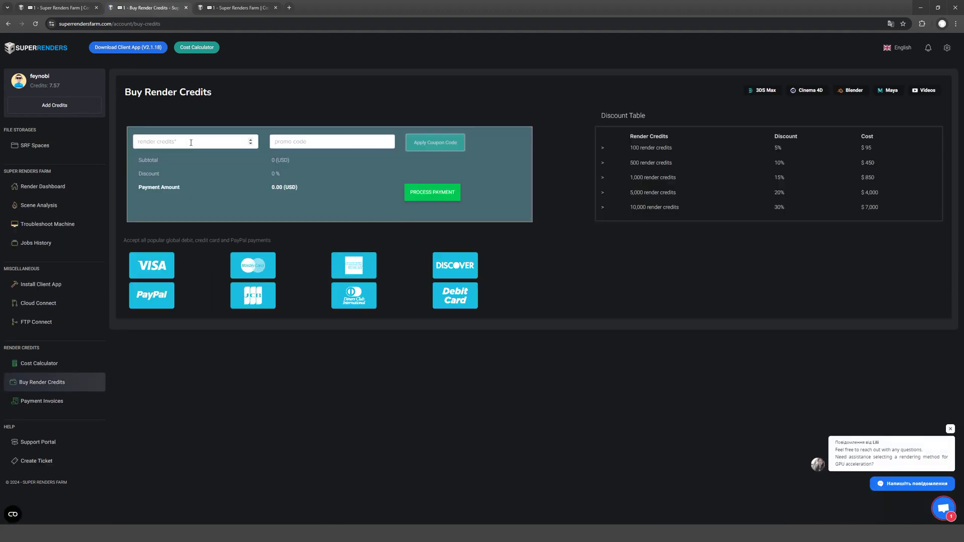
{"action": "type", "text": "60"}
{"action": "left_click", "coordinate": [432, 193]}
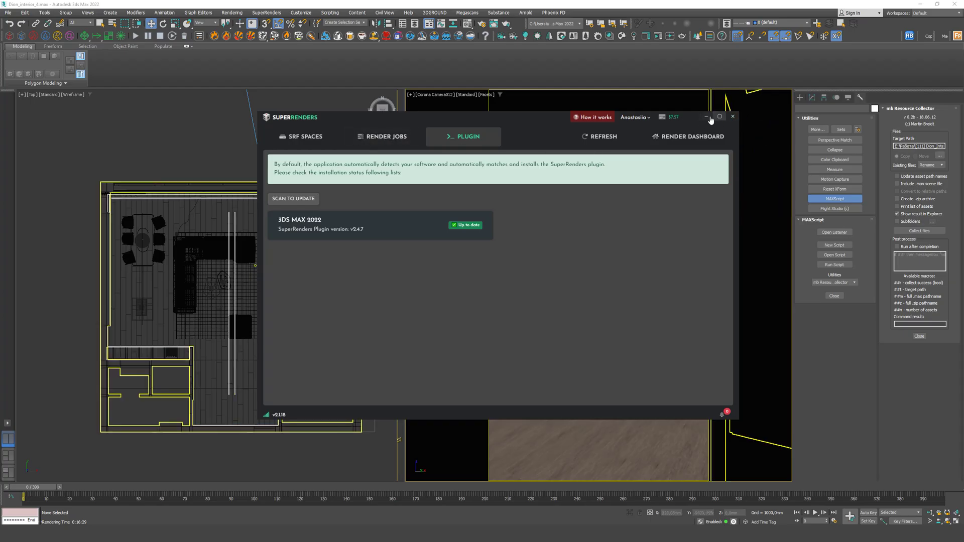
Close the plugin window and clear the selection in the interior scene, dismissing the SuperRenders menu
{"action": "left_click", "coordinate": [733, 119]}
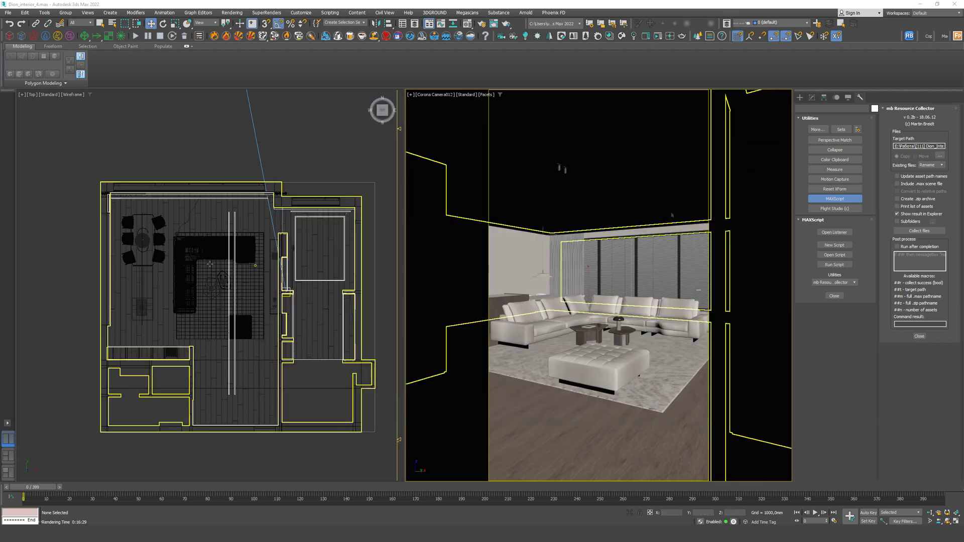
{"action": "left_click", "coordinate": [485, 148]}
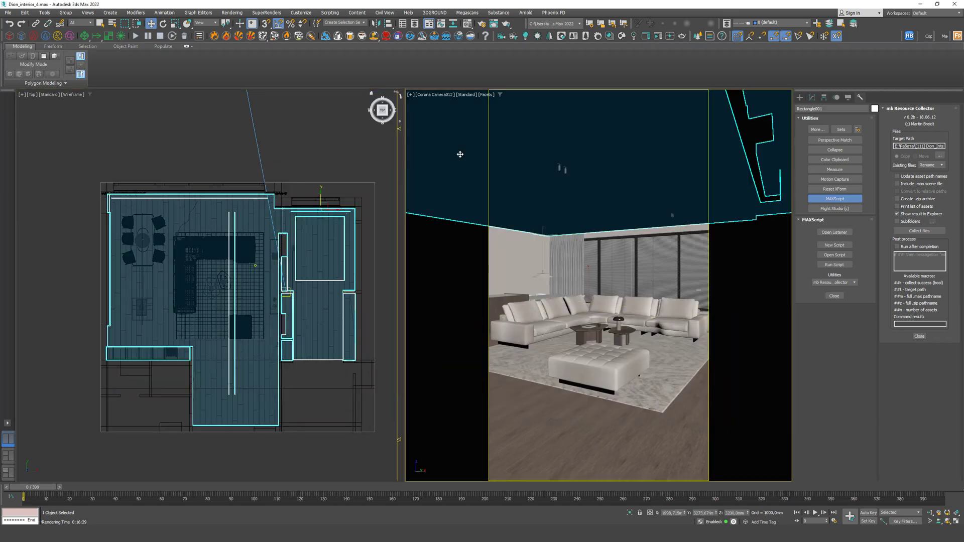
{"action": "left_click", "coordinate": [281, 15]}
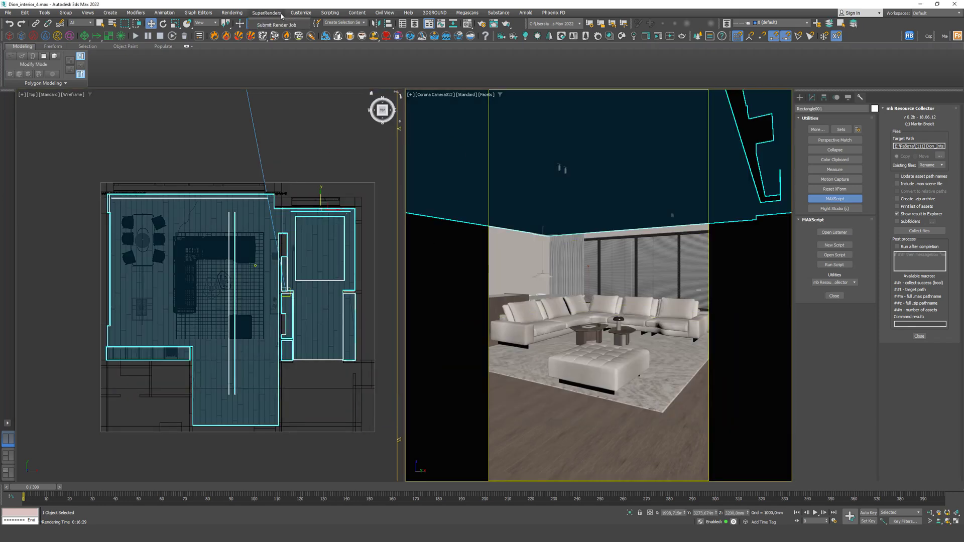
{"action": "key", "text": "Escape"}
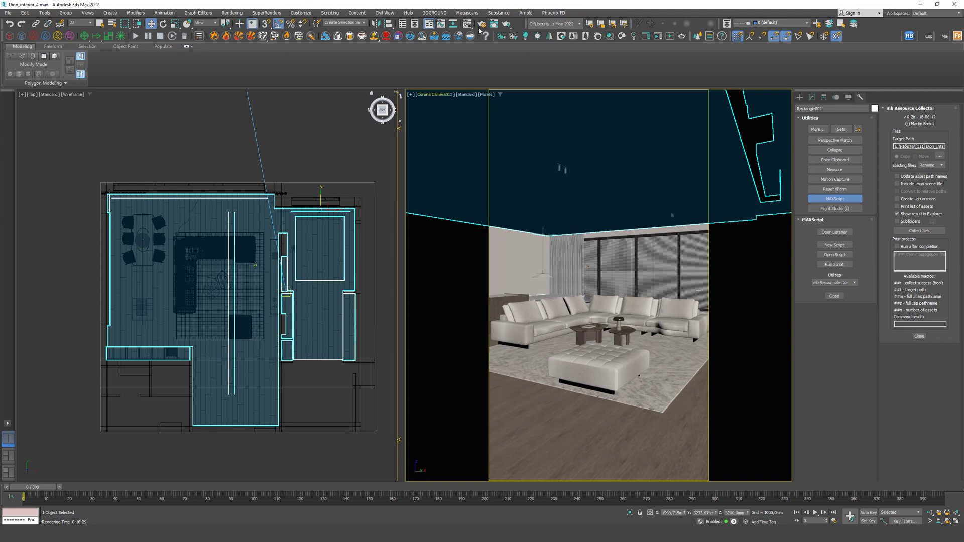
{"action": "left_click", "coordinate": [323, 130]}
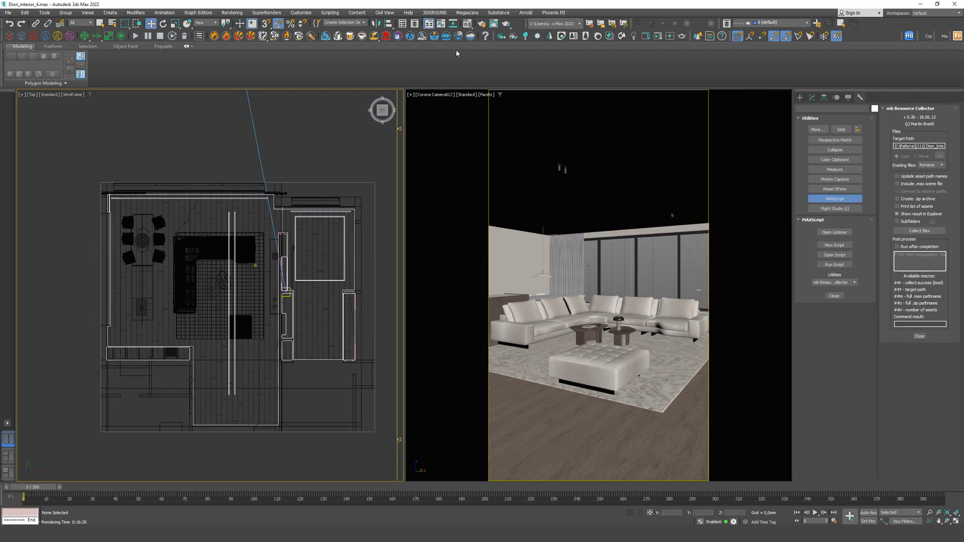
Open Render Setup, maximize the Corona camera view, and unlock View to Render
{"action": "left_click", "coordinate": [506, 25]}
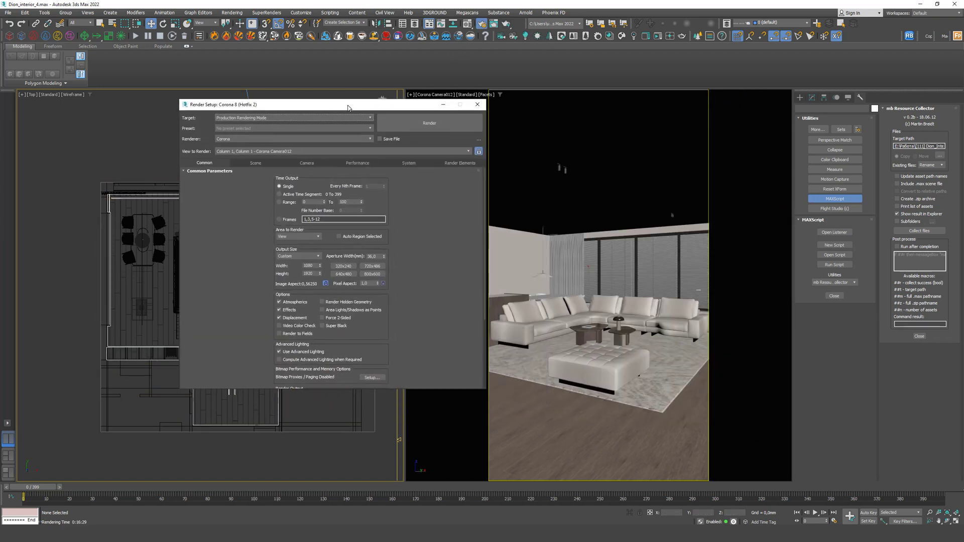
{"action": "left_click", "coordinate": [493, 155]}
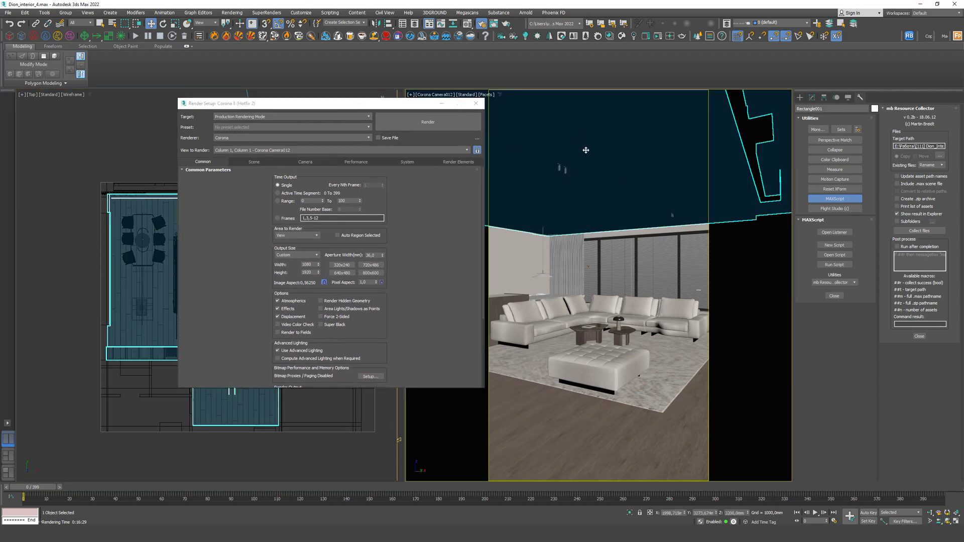
{"action": "key", "text": "alt+w"}
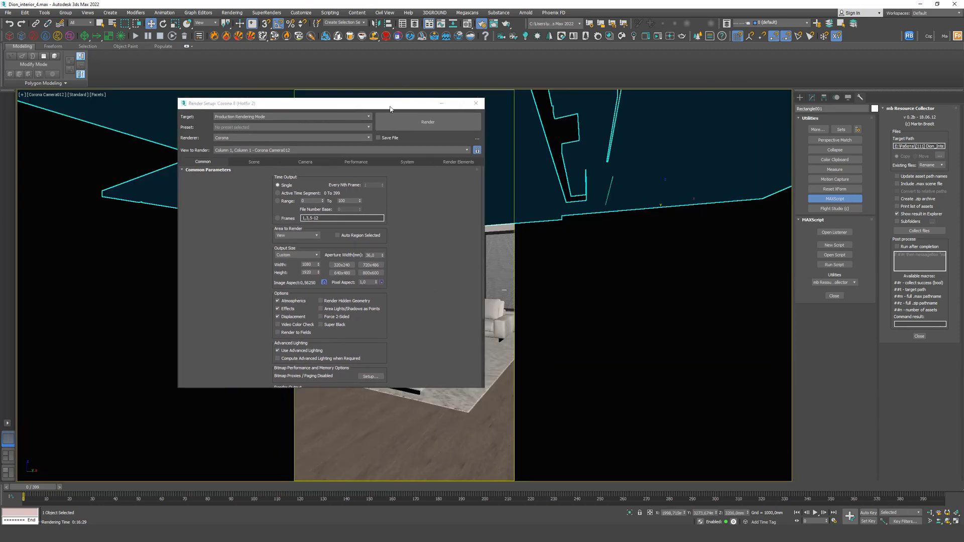
{"action": "mouse_move", "coordinate": [311, 103]}
{"action": "left_mouse_down"}
{"action": "mouse_move", "coordinate": [763, 128]}
{"action": "mouse_move", "coordinate": [695, 131]}
{"action": "left_mouse_up"}
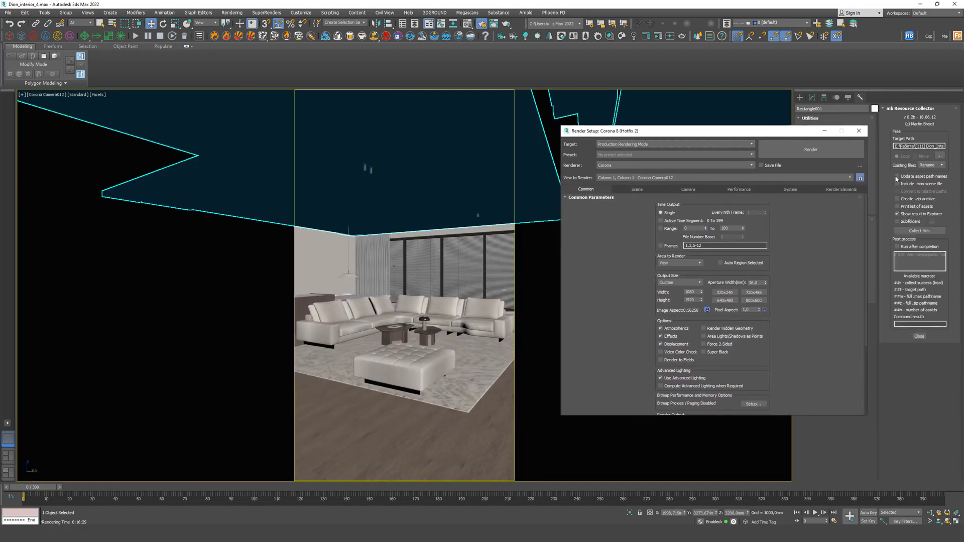
{"action": "left_click", "coordinate": [861, 178]}
Set the time output to range 0 to 300 and enable Save File for rendered frames
{"action": "left_click", "coordinate": [661, 228]}
{"action": "double_click", "coordinate": [730, 229]}
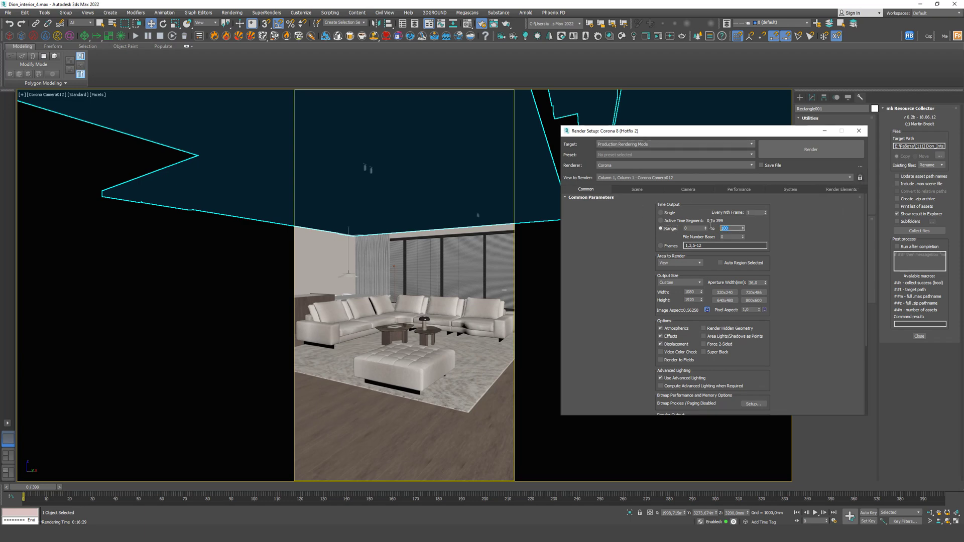
{"action": "type", "text": "300"}
{"action": "key", "text": "Return"}
{"action": "scroll", "coordinate": [861, 296], "scroll_direction": "down", "scroll_amount": 5}
{"action": "scroll", "coordinate": [708, 347], "scroll_direction": "up", "scroll_amount": 1}
{"action": "left_click", "coordinate": [754, 327]}
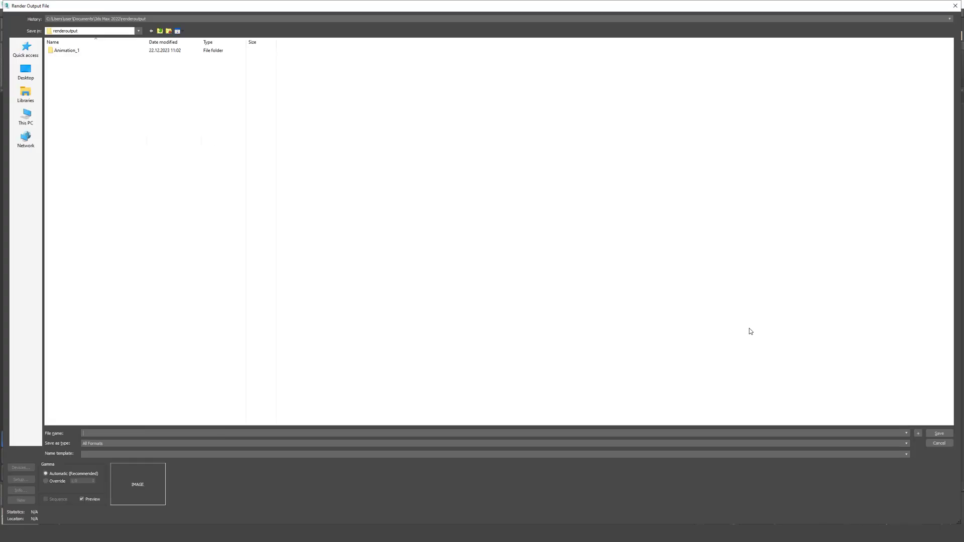
{"action": "key", "text": "Return"}
{"action": "left_click", "coordinate": [636, 189]}
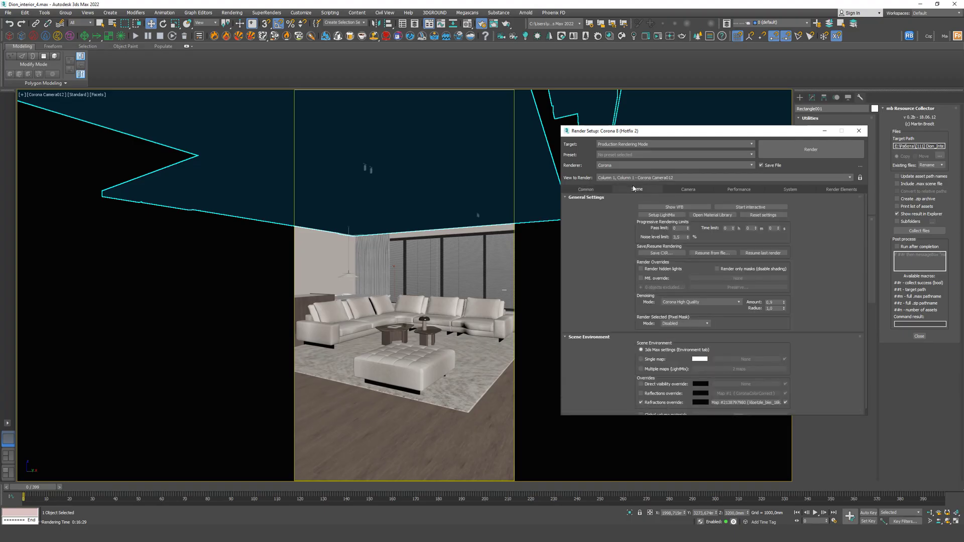
Set noise level limit 0, time limit 16 minutes, and denoise amount 0,8
{"action": "double_click", "coordinate": [679, 237]}
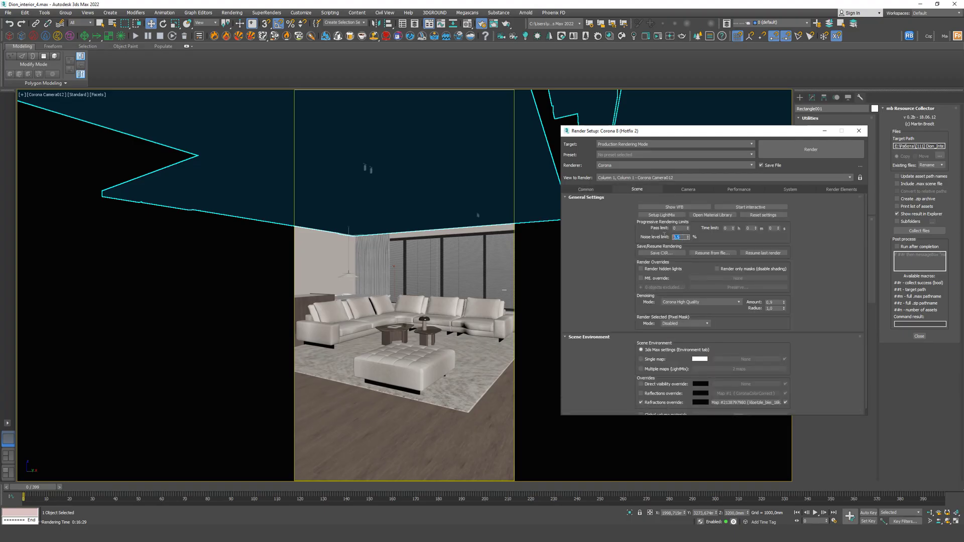
{"action": "type", "text": "0"}
{"action": "left_click", "coordinate": [750, 228]}
{"action": "double_click", "coordinate": [751, 228]}
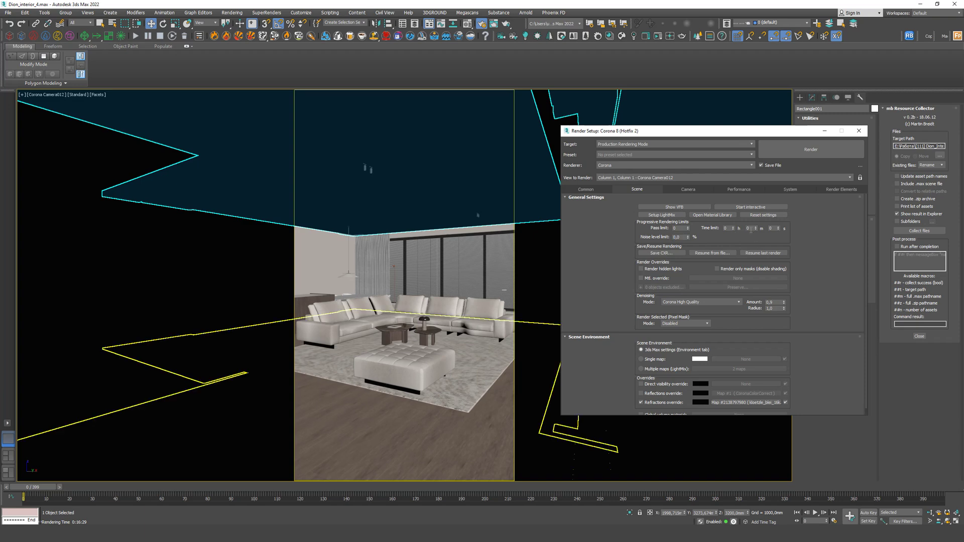
{"action": "type", "text": "16"}
{"action": "double_click", "coordinate": [776, 302]}
{"action": "type", "text": "0,7"}
{"action": "key", "text": "BackSpace"}
{"action": "type", "text": "8"}
{"action": "key", "text": "Return"}
Switch UHD Cache to Animation (flicker-free) in Performance, then close Render Setup
{"action": "left_click", "coordinate": [687, 190]}
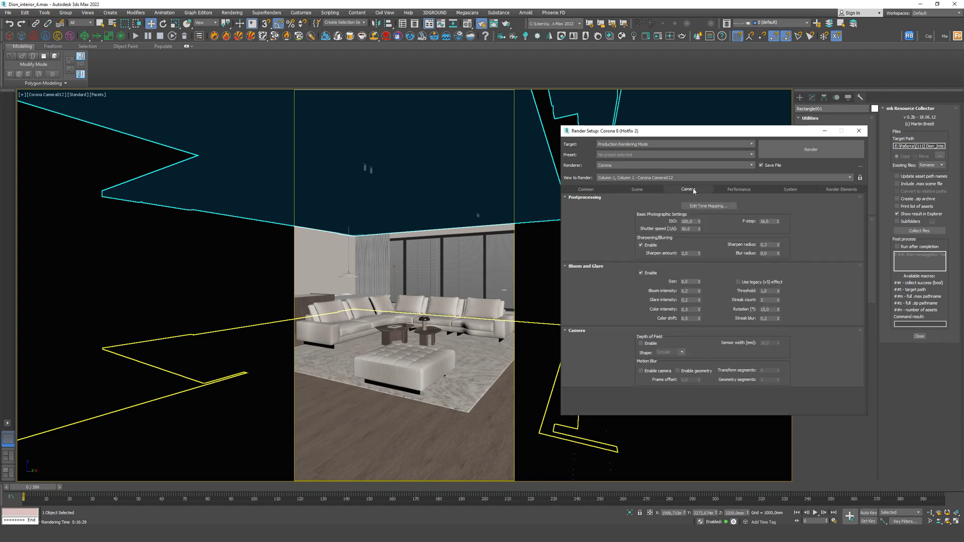
{"action": "left_click", "coordinate": [739, 189]}
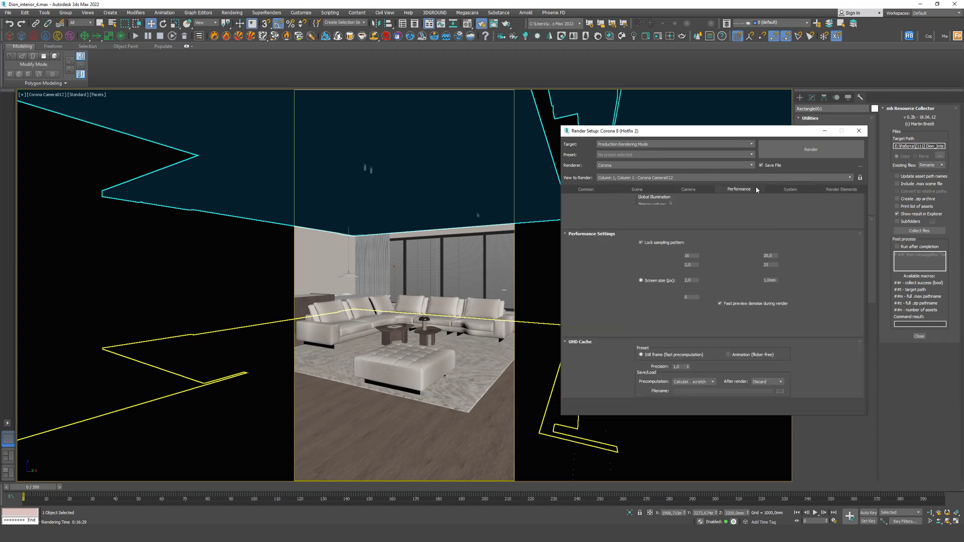
{"action": "left_click", "coordinate": [729, 355]}
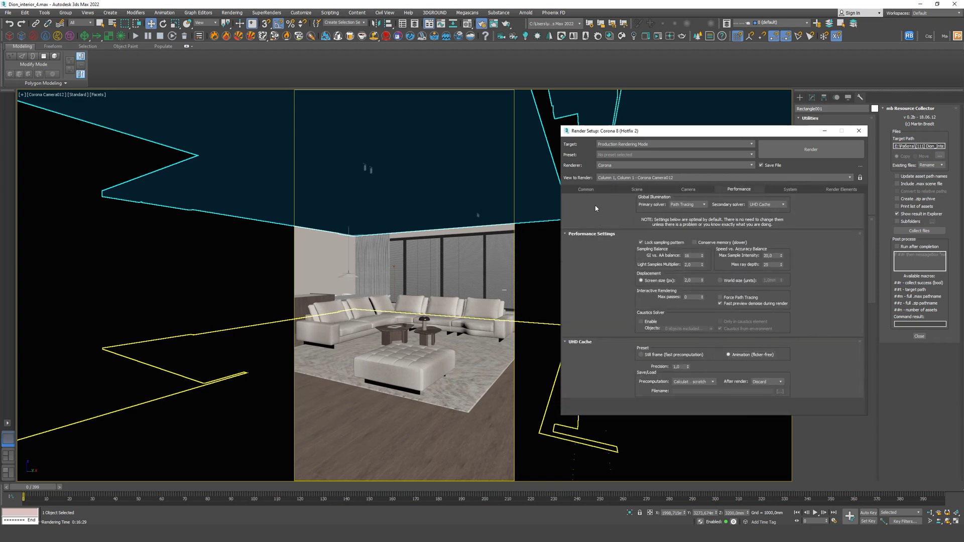
{"action": "left_click", "coordinate": [593, 191]}
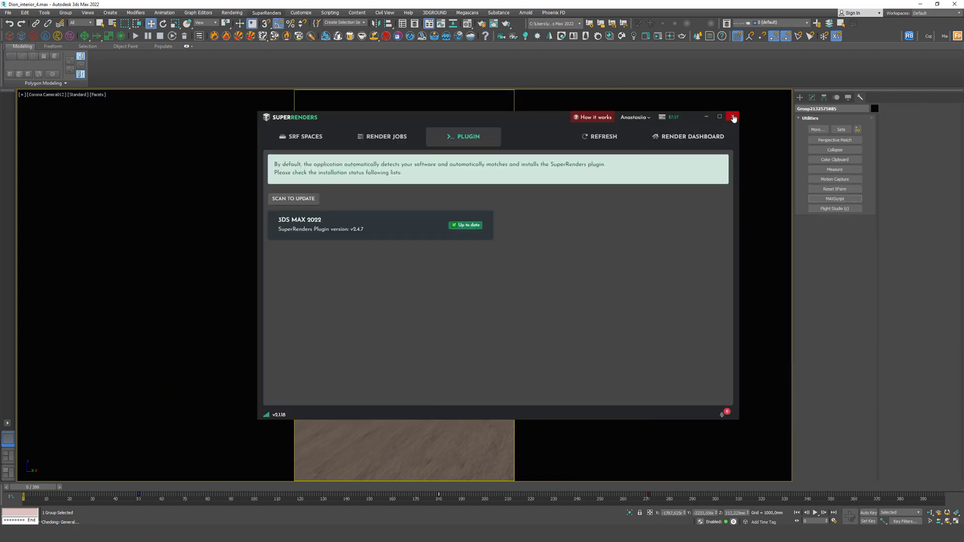
Open SuperRenders Farm Setup, check the 0–300 frame range, re-validate the scene, and start submission
{"action": "left_click", "coordinate": [733, 117]}
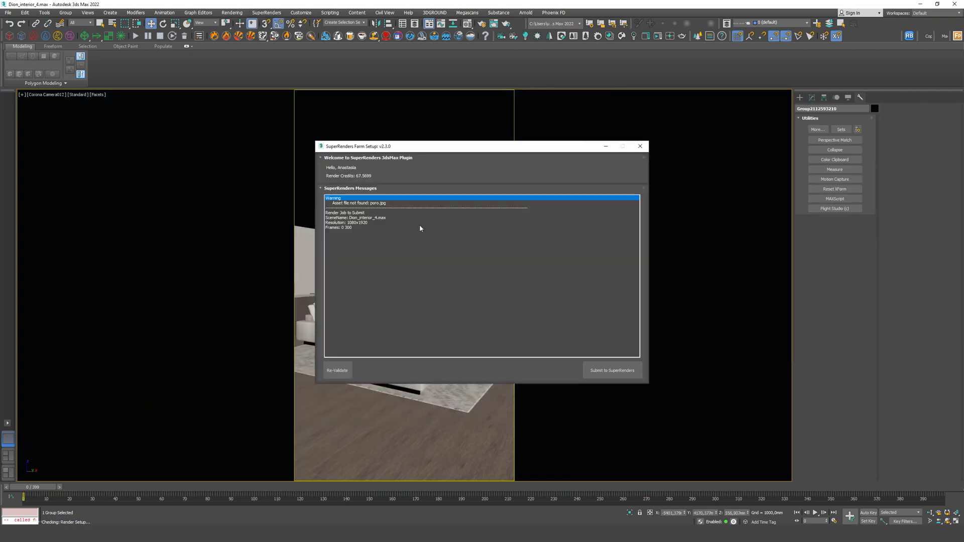
{"action": "left_click", "coordinate": [390, 227]}
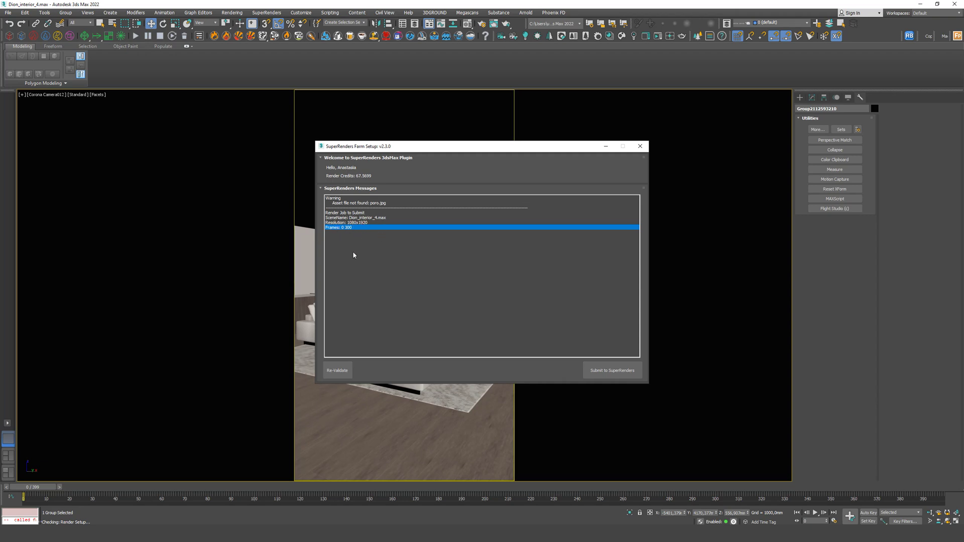
{"action": "left_click", "coordinate": [335, 371]}
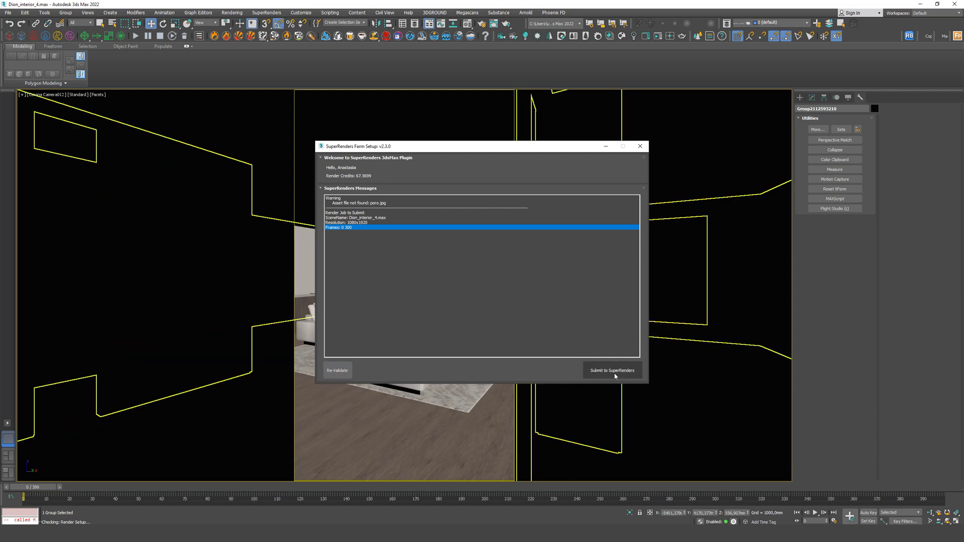
{"action": "left_click", "coordinate": [613, 373]}
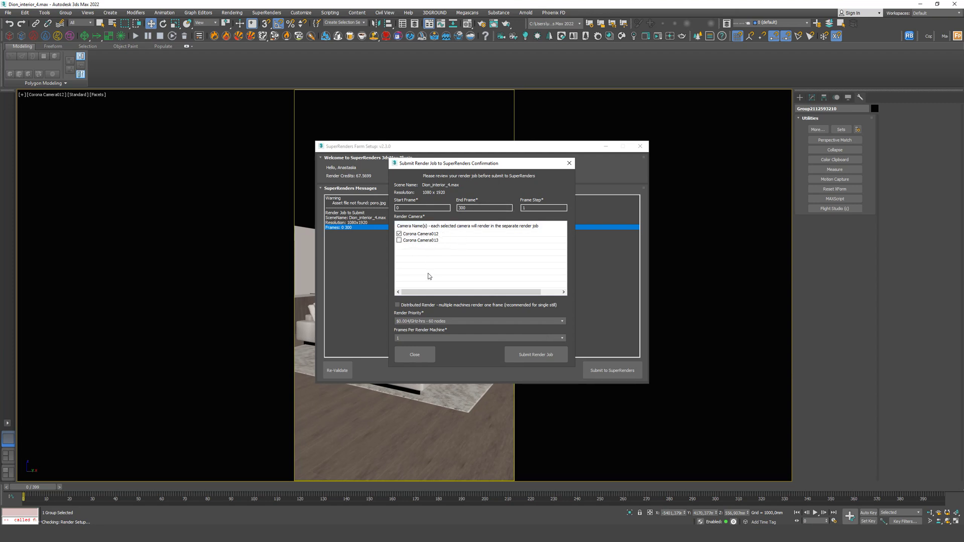
Submit the Camera012 render job at the $0.004/GHz-hrs priority and dismiss the Corona error
{"action": "left_click", "coordinate": [418, 321]}
{"action": "left_click", "coordinate": [447, 327]}
{"action": "left_click", "coordinate": [552, 356]}
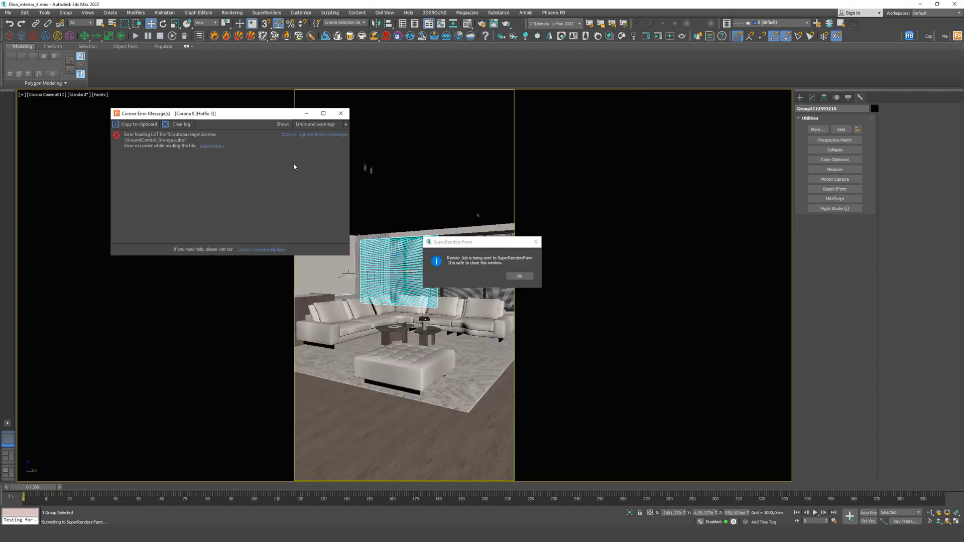
{"action": "left_click", "coordinate": [320, 137]}
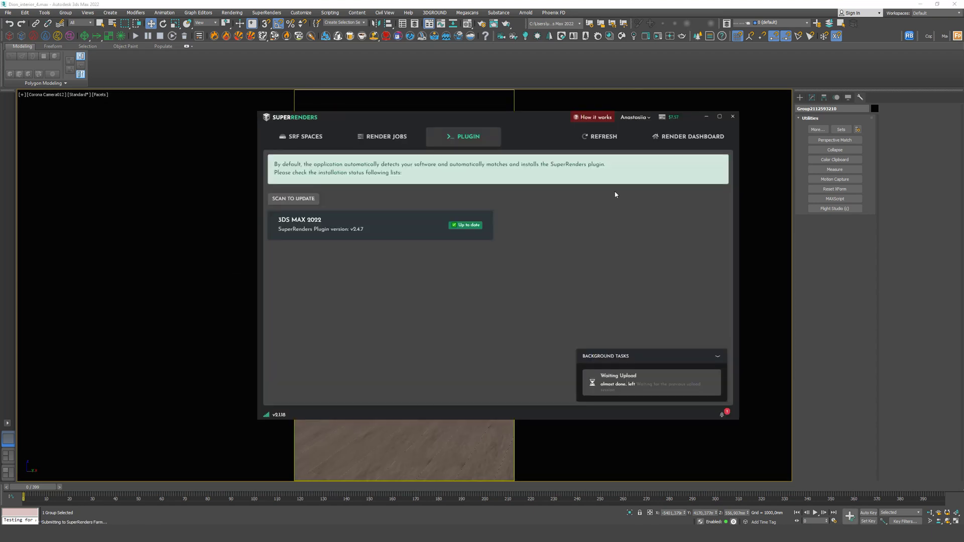
Check the Render Jobs list, then view the SRF Spaces storage with Drive (C:), SuperRendersOutput and autopackage
{"action": "left_click", "coordinate": [384, 136]}
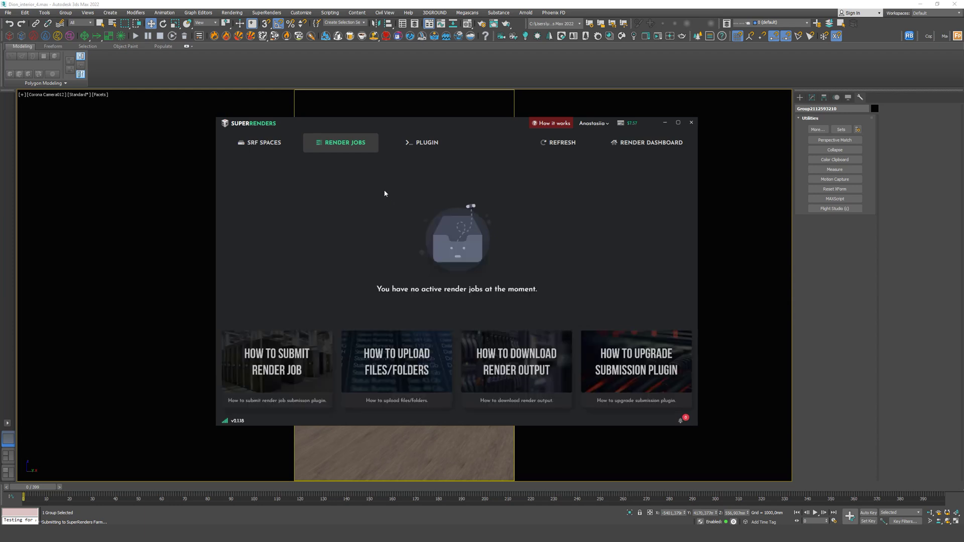
{"action": "left_click", "coordinate": [262, 144]}
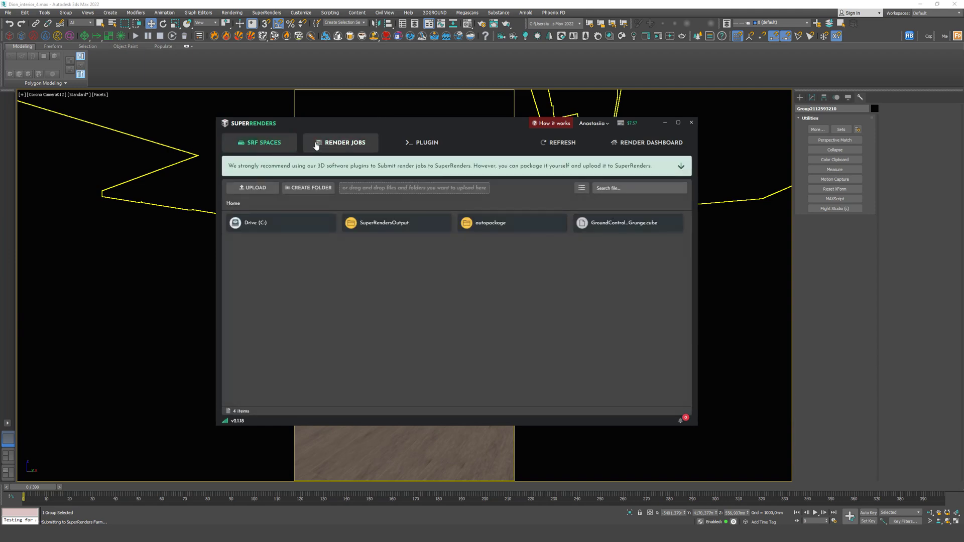
Download the dion_interior_4 job's render output to Documents and acknowledge the success message
{"action": "left_click", "coordinate": [333, 150]}
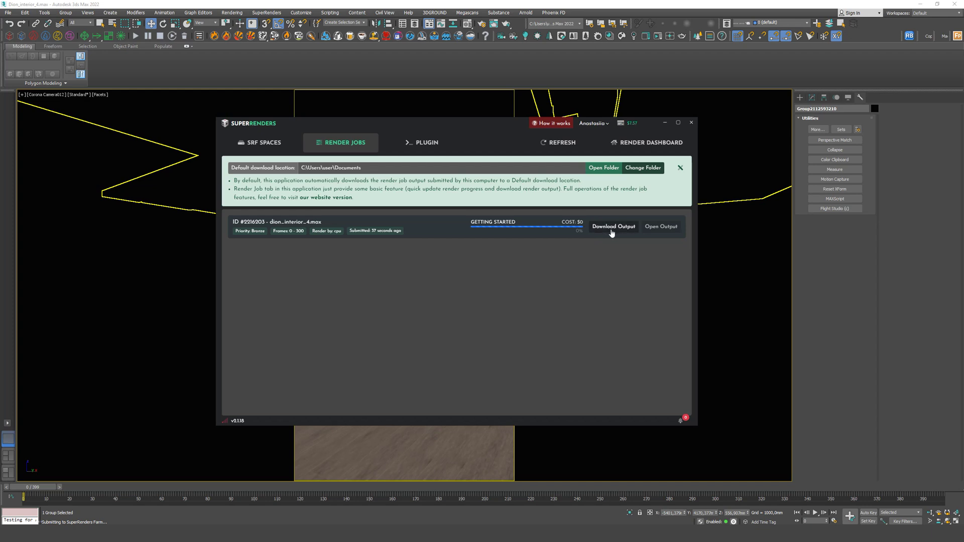
{"action": "left_click", "coordinate": [611, 232]}
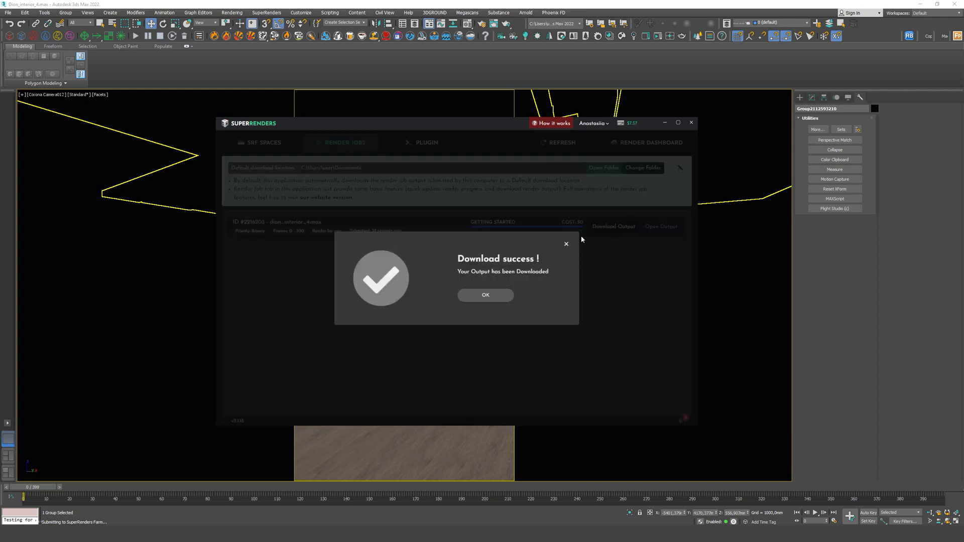
{"action": "left_click", "coordinate": [496, 296]}
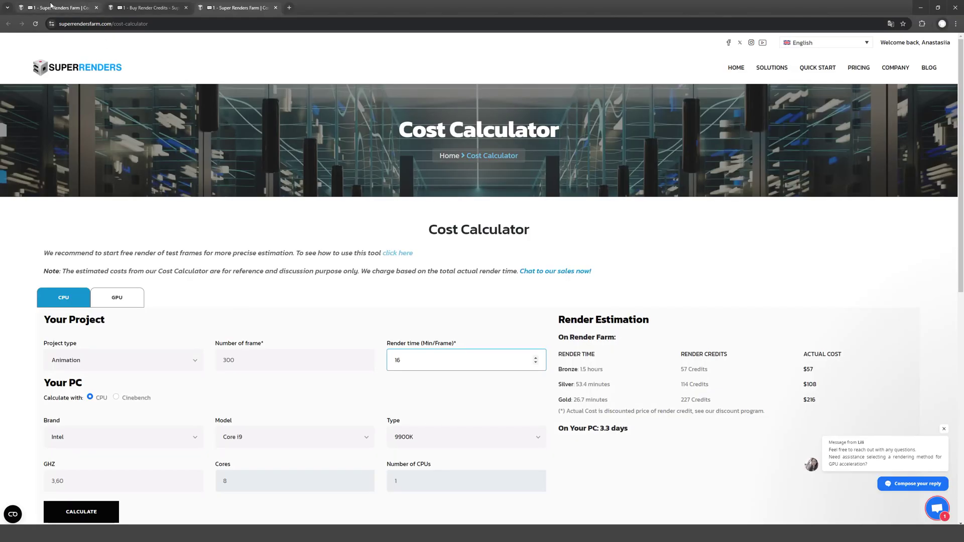
Confirm dion_interior_4 is In Queue on the Render Dashboard and open its output folder
{"action": "scroll", "coordinate": [482, 301], "scroll_direction": "down", "scroll_amount": 2}
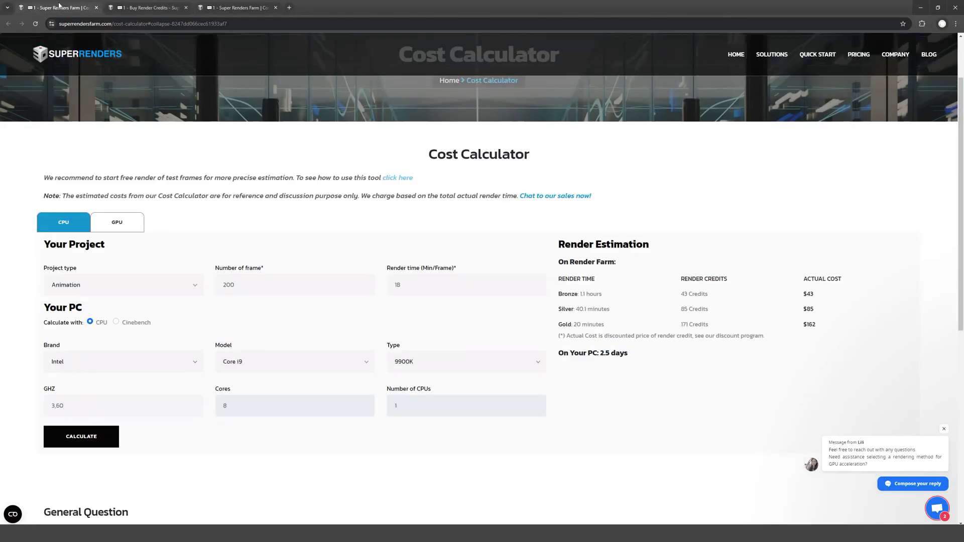
{"action": "left_click", "coordinate": [166, 7]}
{"action": "left_click", "coordinate": [49, 204]}
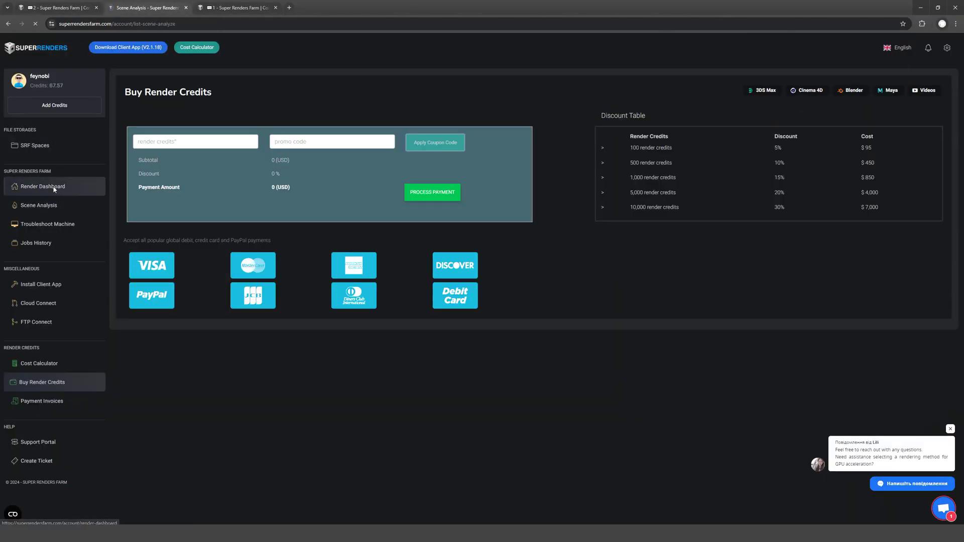
{"action": "left_click", "coordinate": [54, 188]}
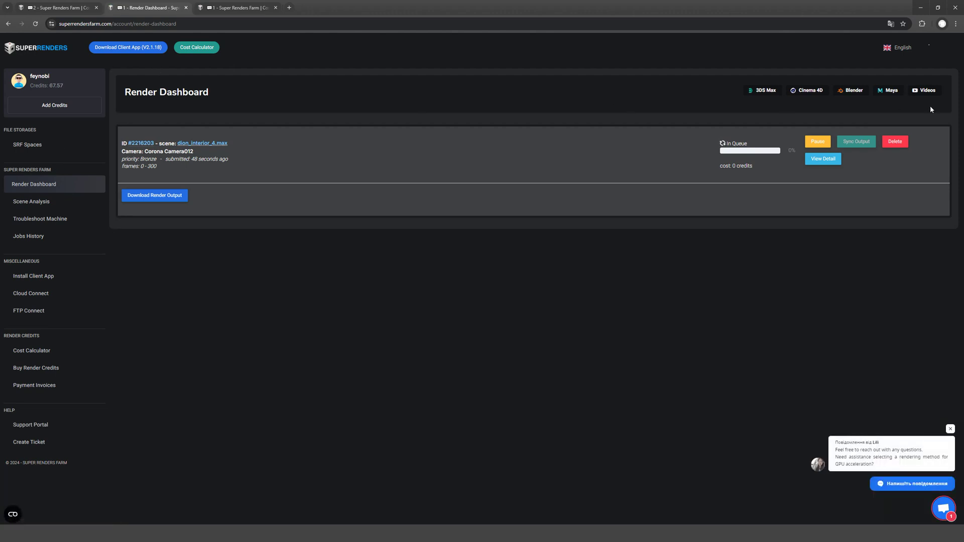
{"action": "left_click", "coordinate": [146, 201]}
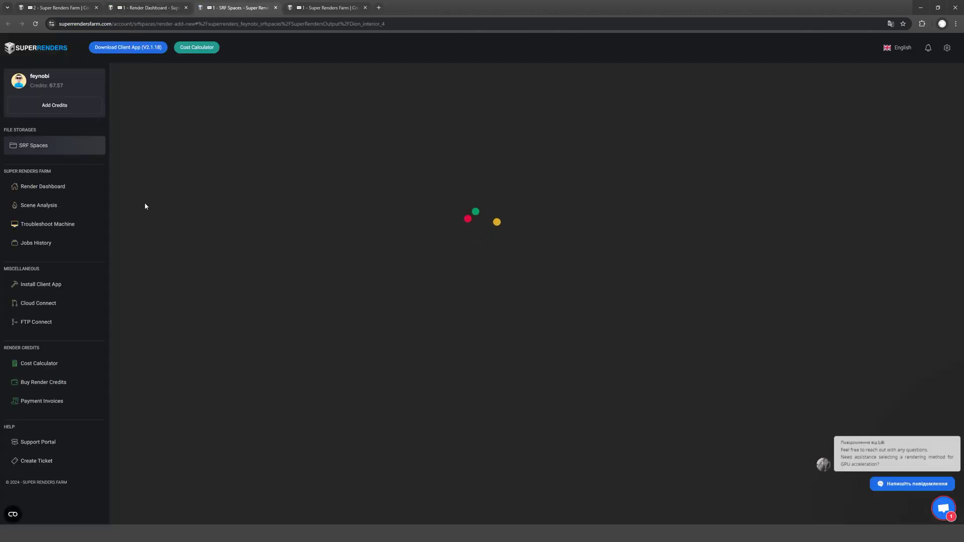